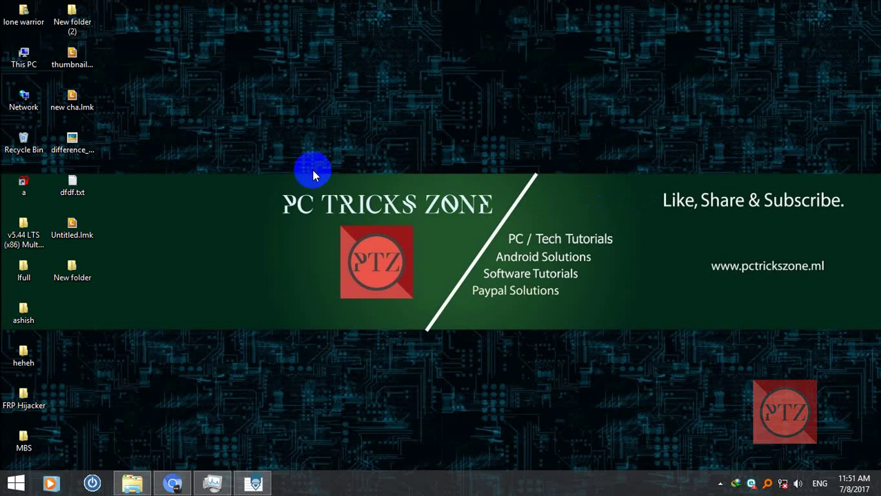
# Step: Drag a selection box across the empty desktop area
pyautogui.moveTo(270, 154); pyautogui.dragTo(649, 373)
# Step: Restore PSPad and add the line 'J106B And J106M' below the notes title
pyautogui.click(253, 482)
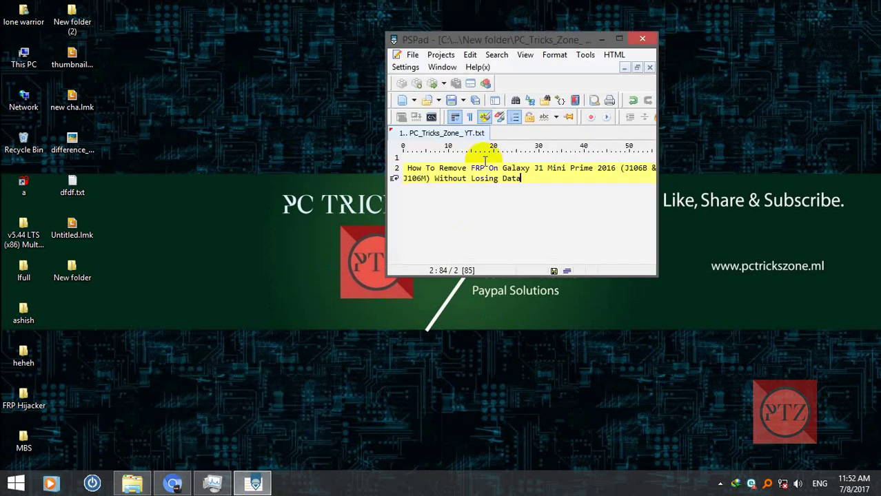
pyautogui.doubleClick(635, 168)
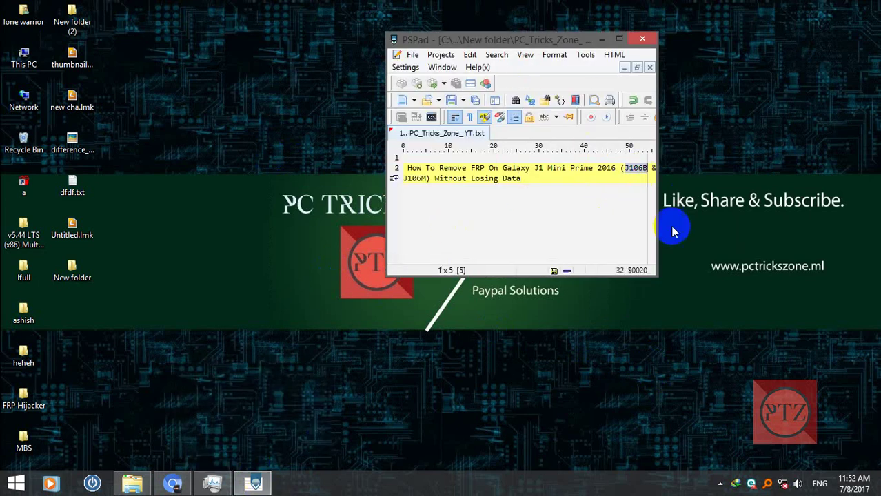
pyautogui.click(472, 209)
pyautogui.click(541, 181)
pyautogui.press('Return')
pyautogui.press('Return')
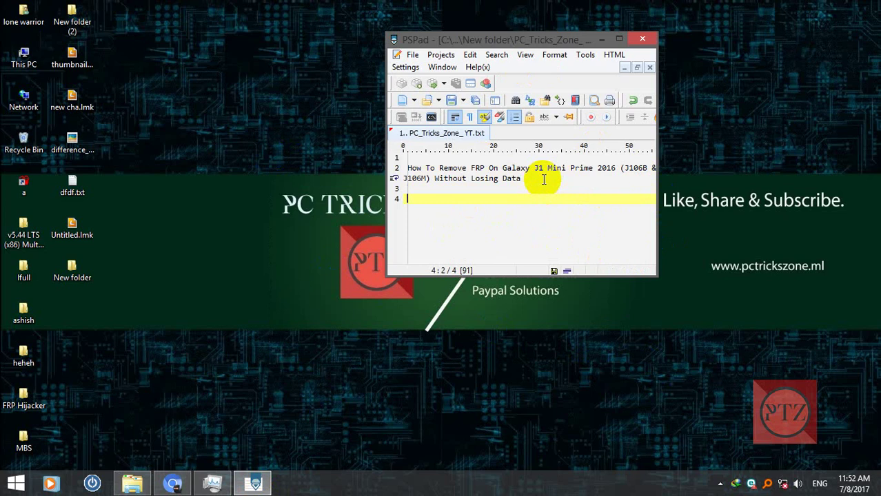
pyautogui.write('J')
pyautogui.write('106B A')
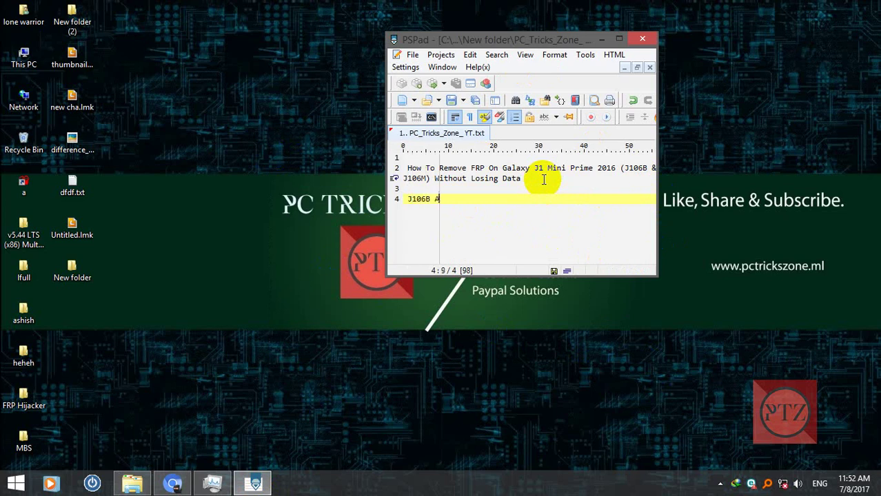
pyautogui.write('Nd')
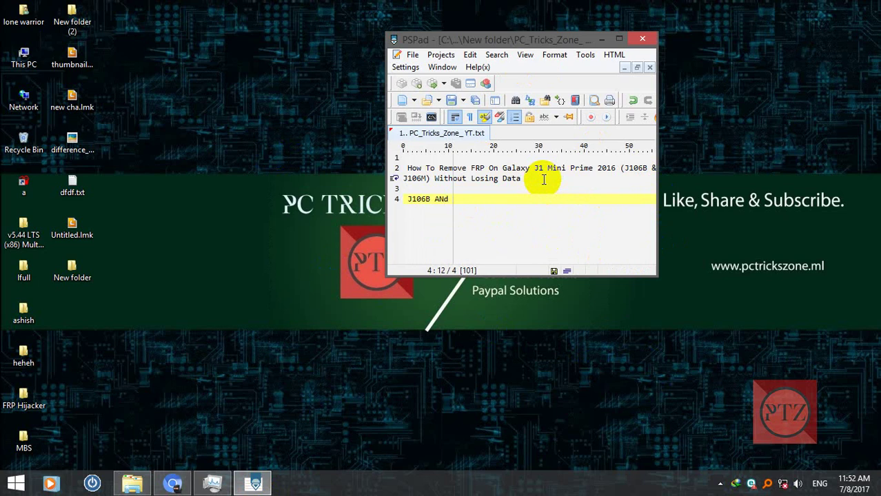
pyautogui.write(' J106M')
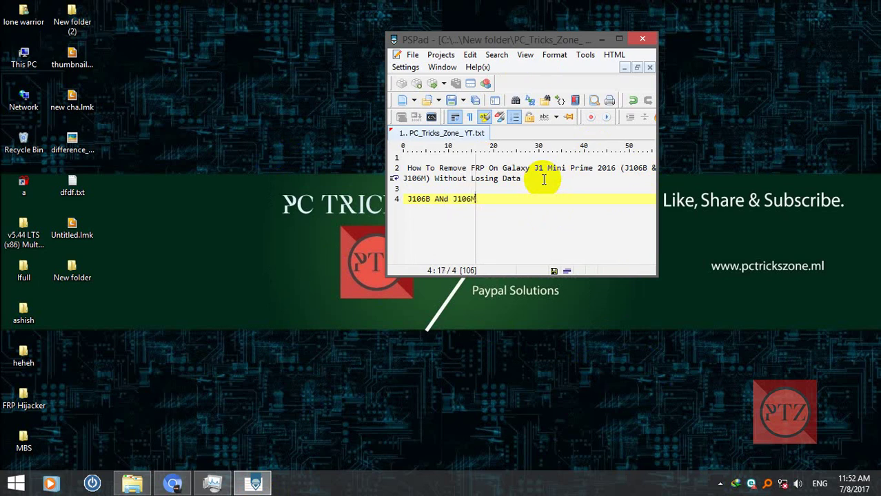
# Step: Open the desktop's New folder and select the odin folder and free FRP tool
pyautogui.doubleClick(83, 274)
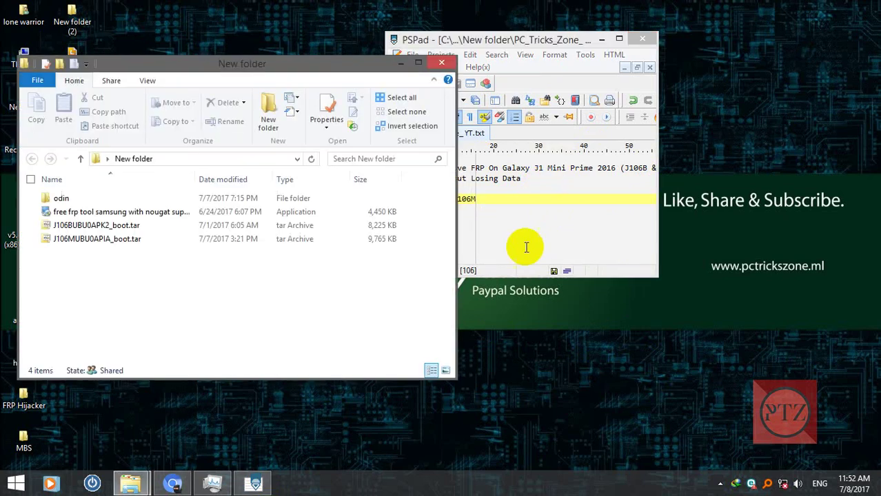
pyautogui.moveTo(341, 70); pyautogui.dragTo(616, 62)
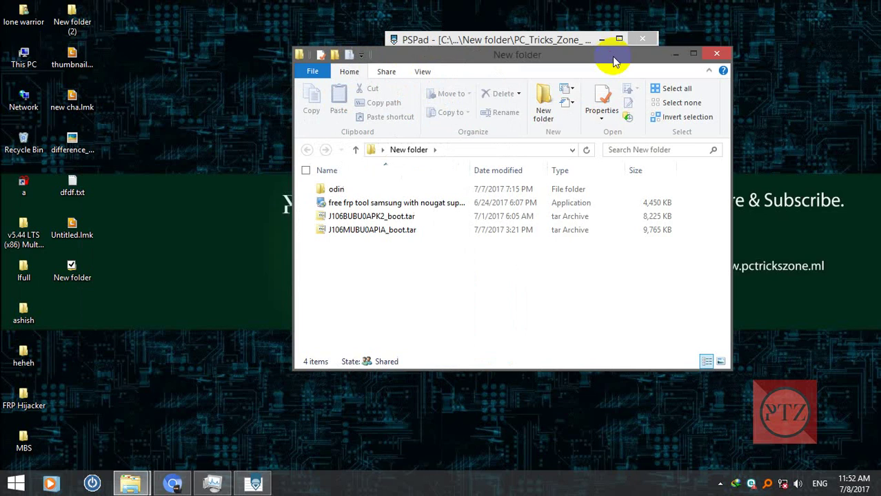
pyautogui.click(349, 189)
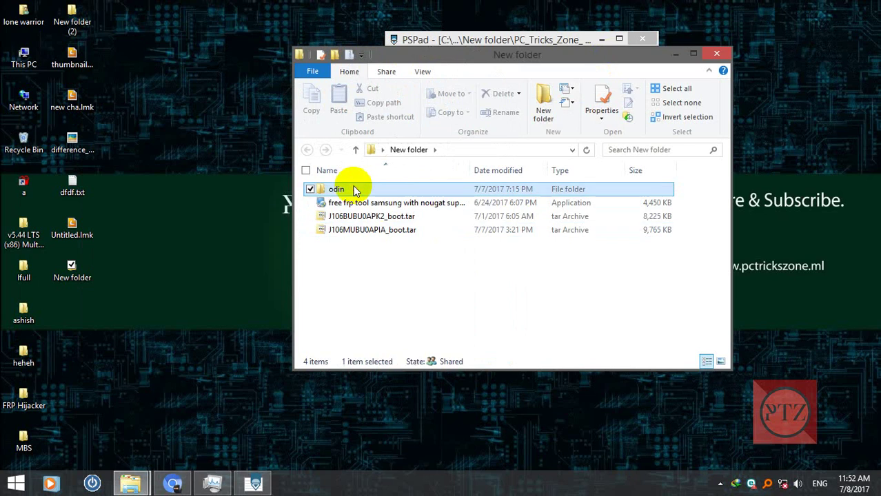
pyautogui.click(408, 204)
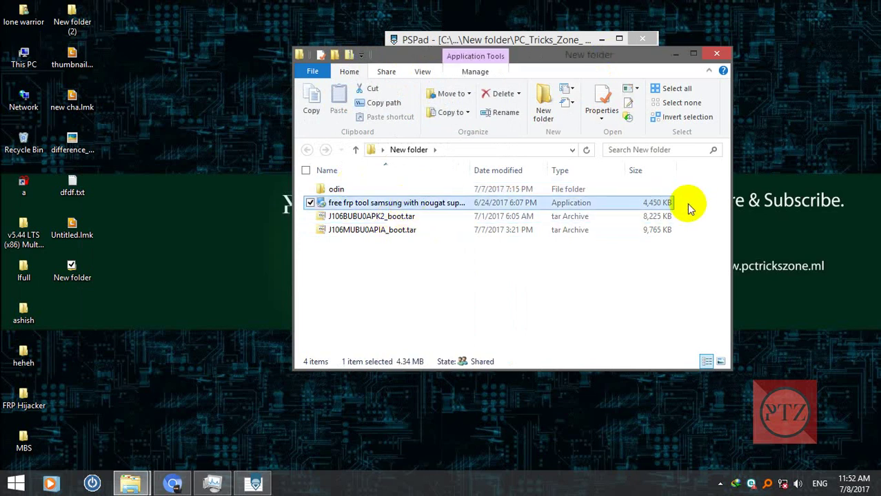
pyautogui.keyDown('ctrl'); pyautogui.click(544, 189); pyautogui.keyUp('ctrl')
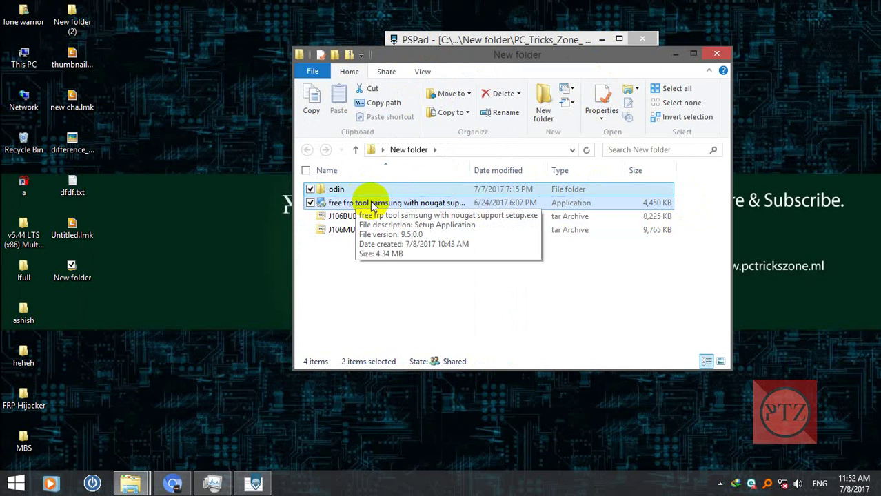
# Step: Check both J106 boot tar files, then snap New folder right and PSPad left
pyautogui.click(390, 217)
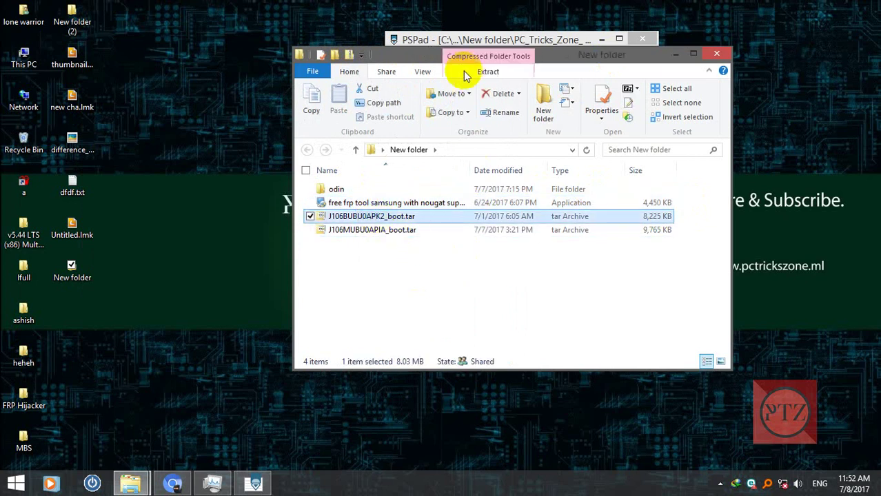
pyautogui.click(385, 231)
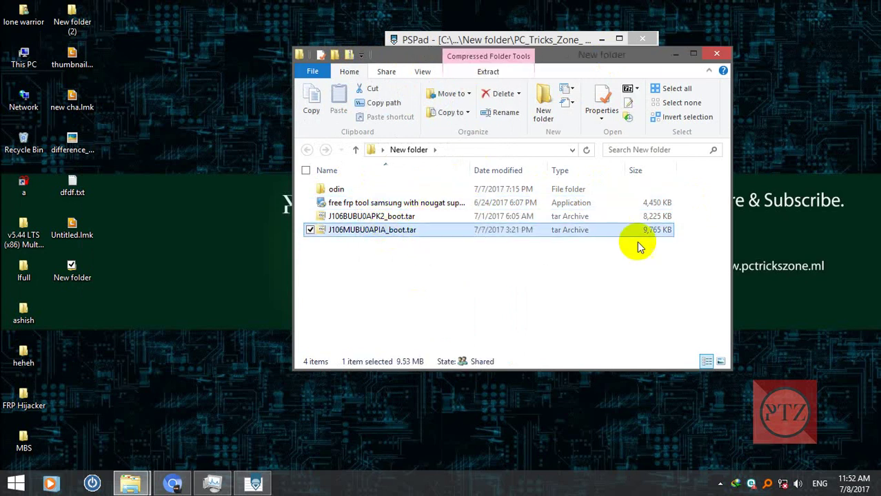
pyautogui.click(355, 216)
pyautogui.moveTo(455, 62); pyautogui.dragTo(880, 76)
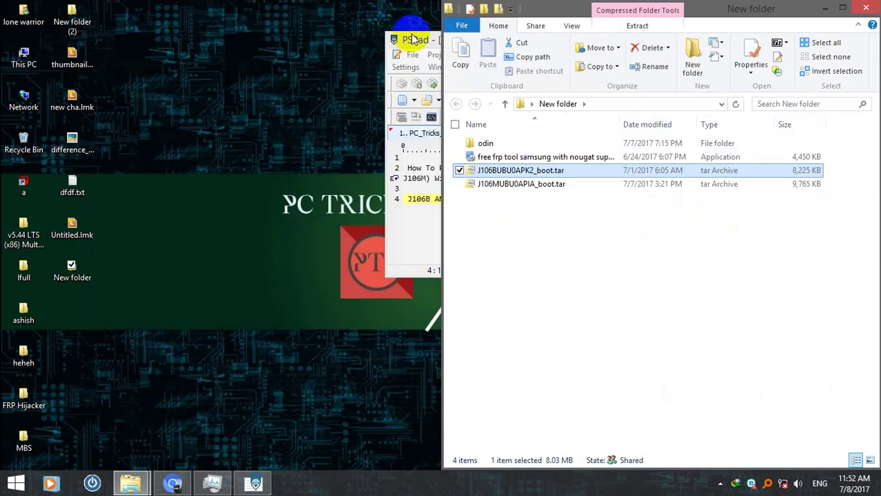
pyautogui.moveTo(402, 39); pyautogui.dragTo(163, 51)
pyautogui.click(187, 210)
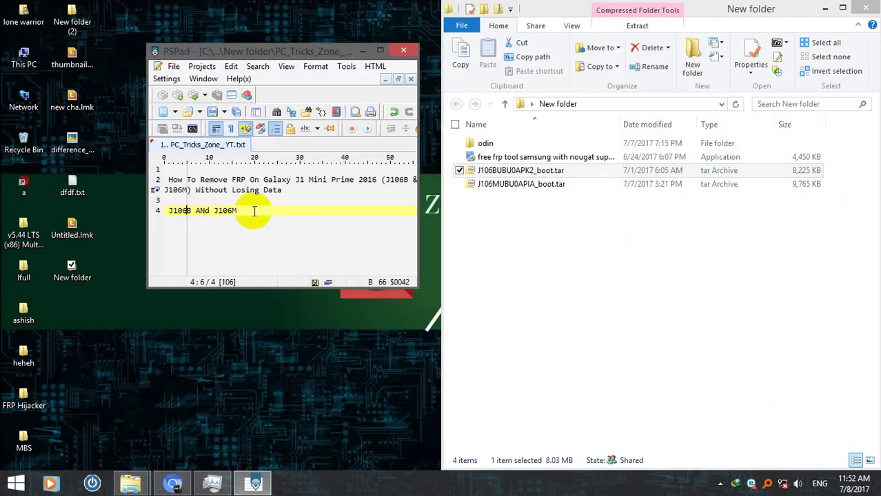
pyautogui.moveTo(232, 211); pyautogui.dragTo(215, 213)
pyautogui.click(576, 258)
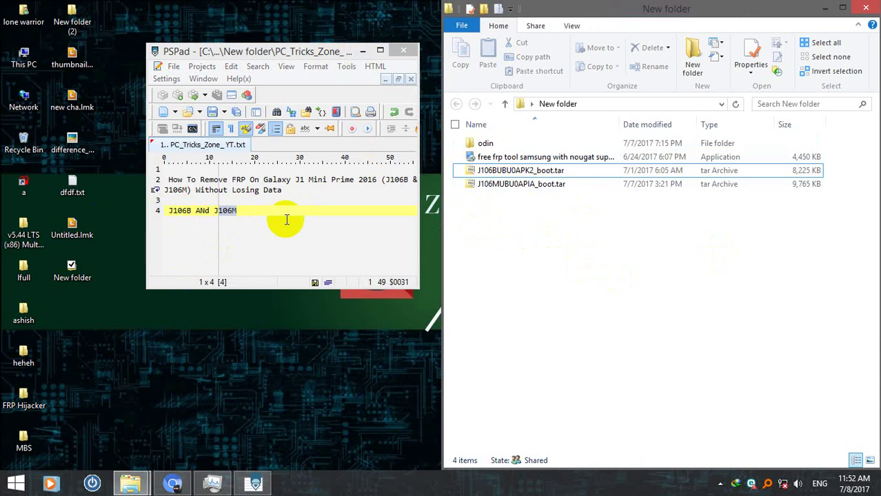
pyautogui.click(255, 256)
pyautogui.click(676, 339)
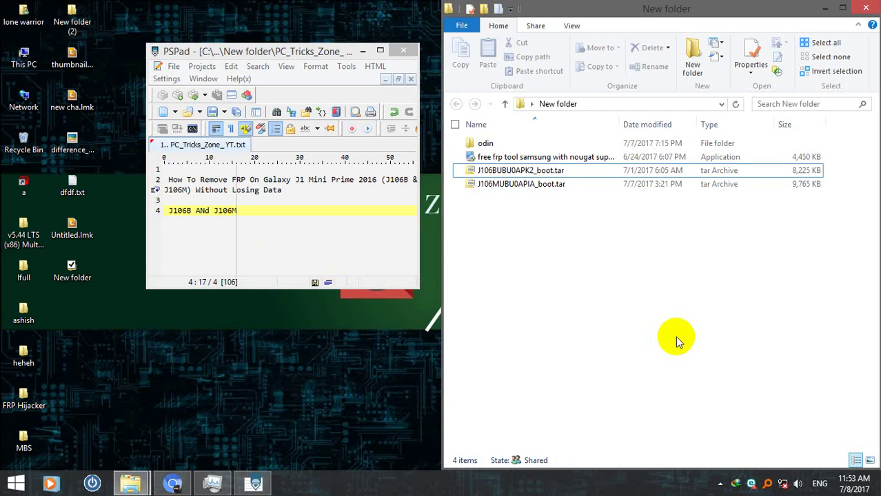
# Step: Launch Odin3.exe from the odin folder and bring it front, showing the phone on COM11
pyautogui.doubleClick(507, 143)
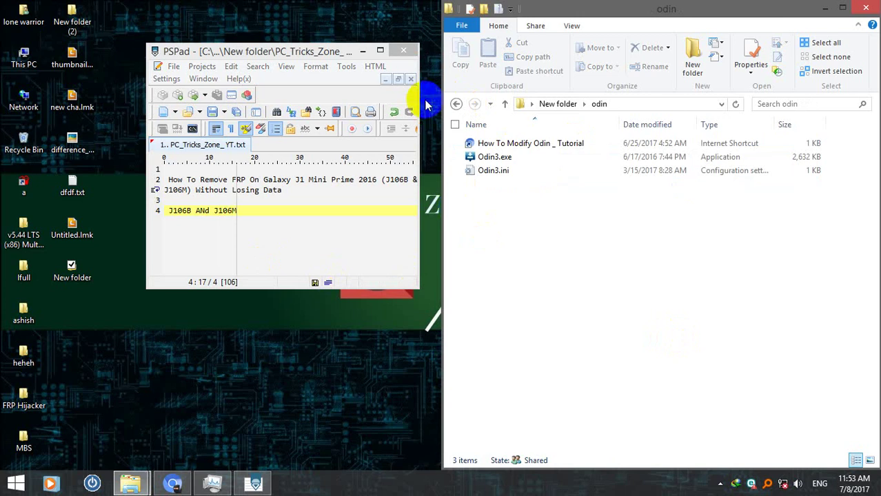
pyautogui.doubleClick(475, 156)
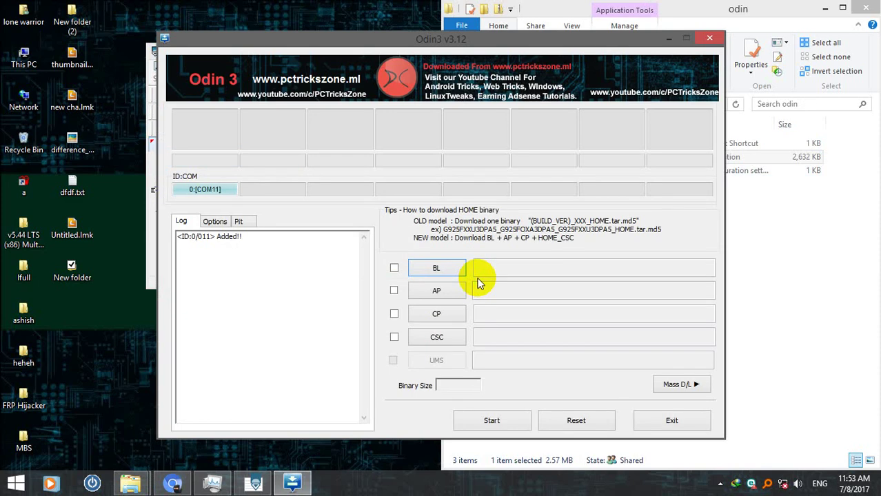
pyautogui.click(245, 41)
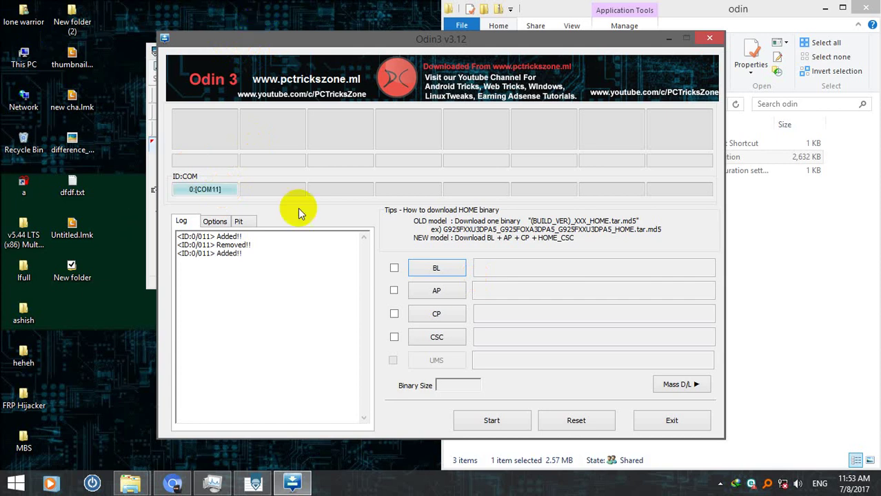
pyautogui.moveTo(234, 44); pyautogui.dragTo(460, 66)
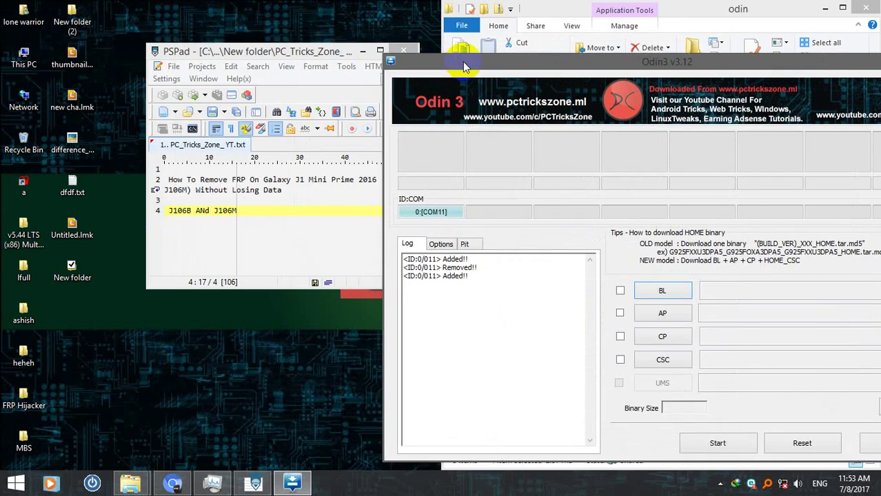
pyautogui.click(362, 51)
pyautogui.moveTo(537, 71); pyautogui.dragTo(157, 40)
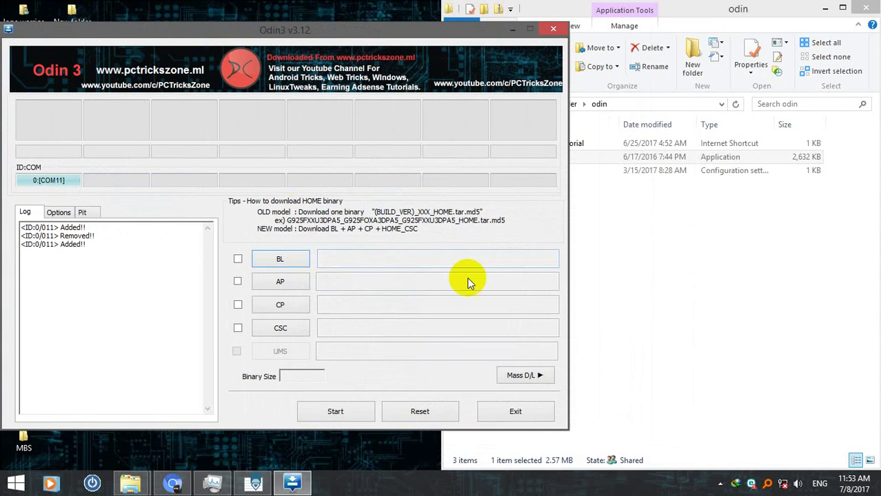
pyautogui.click(747, 296)
pyautogui.click(349, 280)
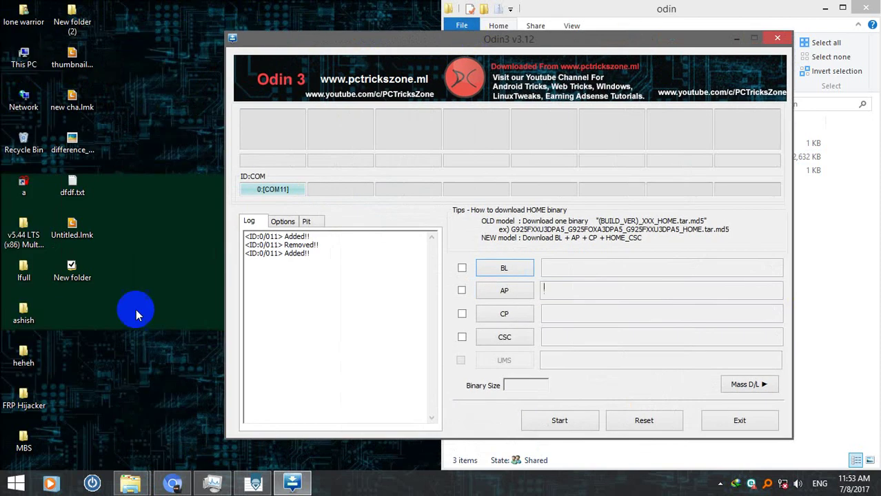
# Step: Reopen New folder on the right half and check the J106MUBU0APIA_boot.tar file name
pyautogui.doubleClick(72, 270)
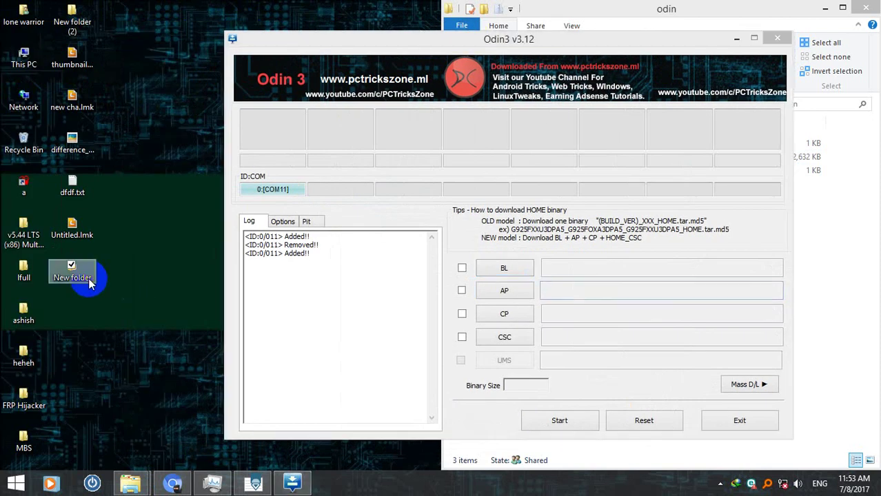
pyautogui.click(375, 233)
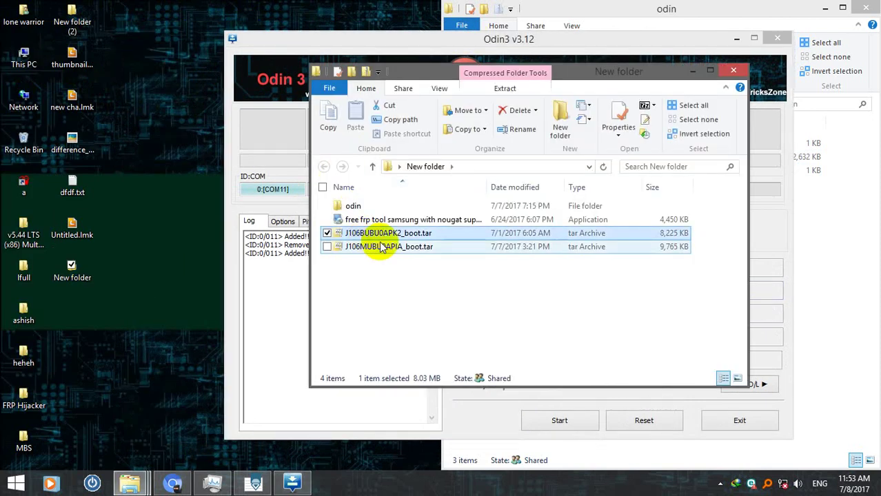
pyautogui.click(404, 88)
pyautogui.moveTo(435, 76); pyautogui.dragTo(879, 138)
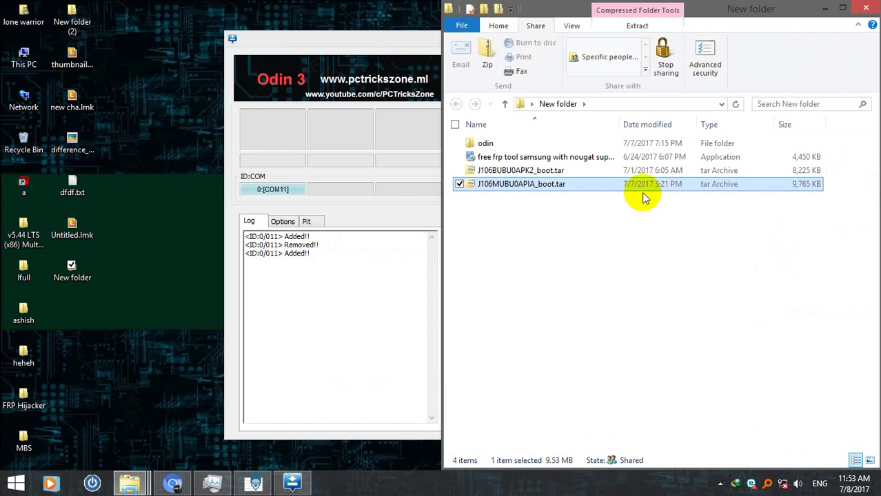
pyautogui.click(502, 185)
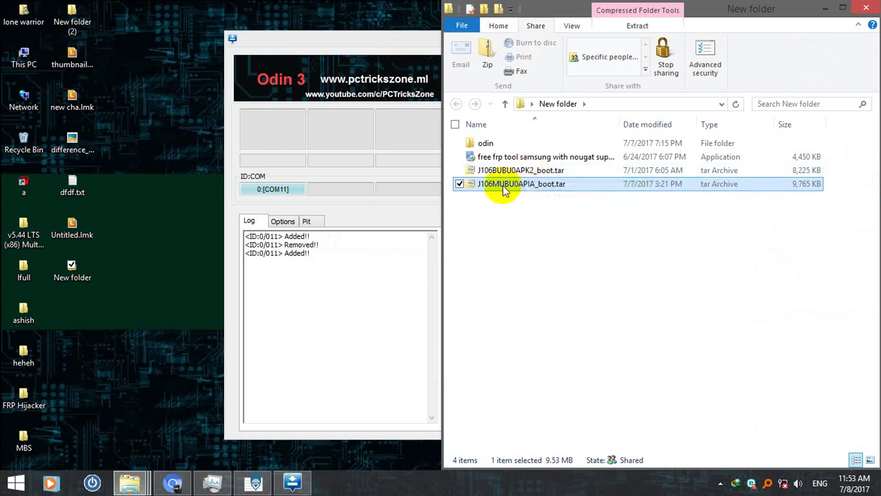
pyautogui.moveTo(499, 185); pyautogui.dragTo(463, 187)
pyautogui.click(483, 207)
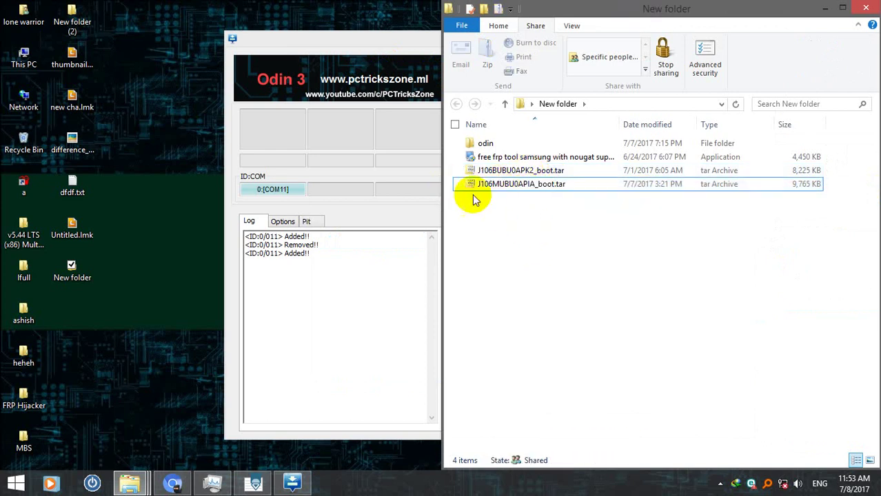
# Step: Load J106MUBU0APIA_boot.tar into Odin3's AP slot
pyautogui.click(314, 49)
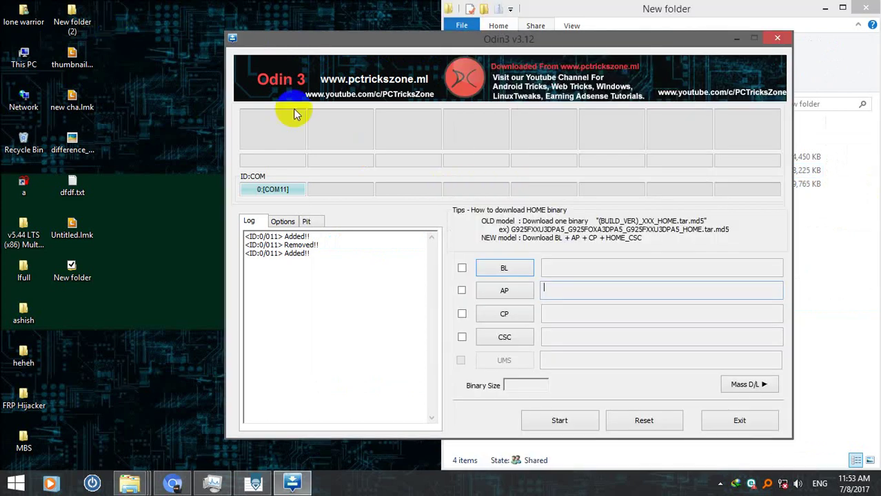
pyautogui.click(500, 293)
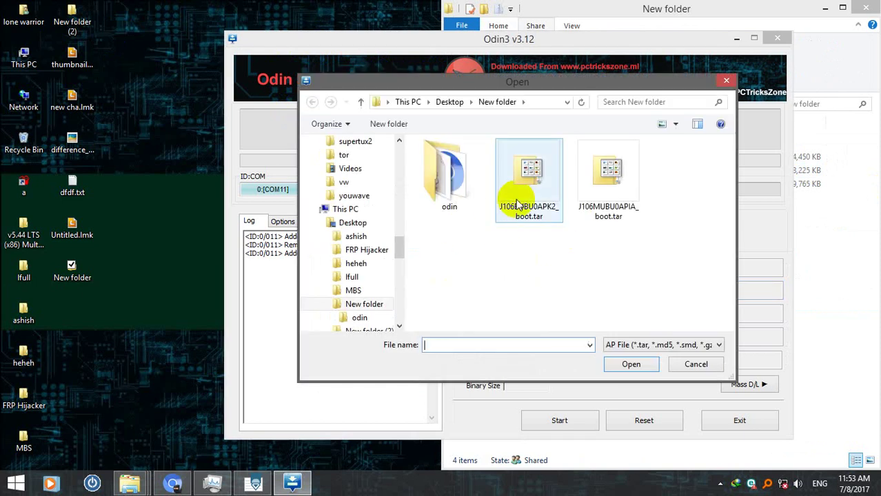
pyautogui.click(528, 193)
pyautogui.doubleClick(605, 200)
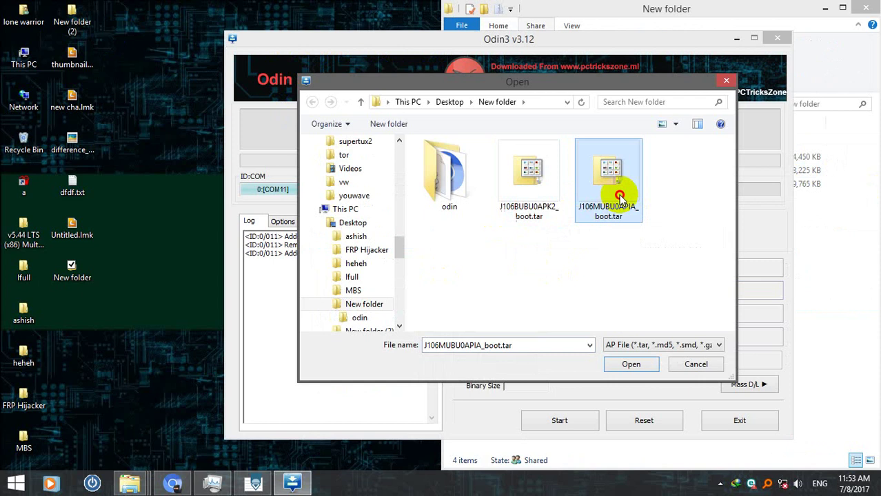
pyautogui.moveTo(506, 40); pyautogui.dragTo(266, 37)
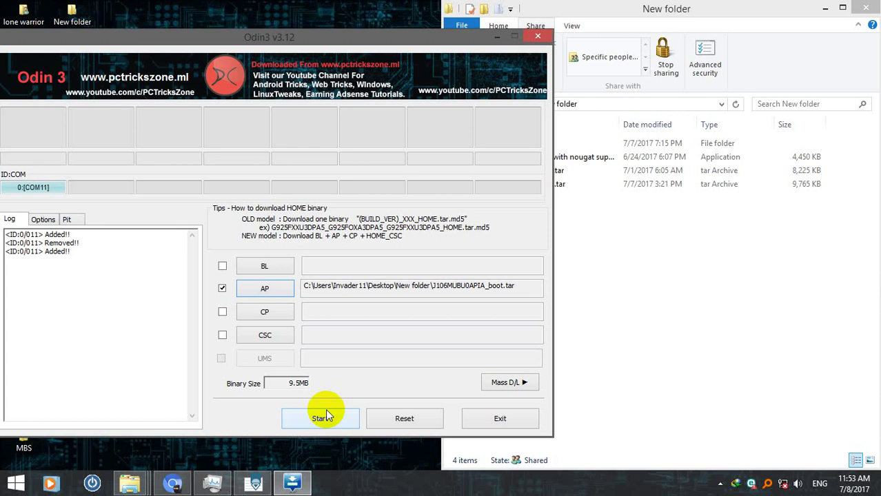
# Step: Flash the AP boot tar with Odin3 and close it after all threads complete
pyautogui.click(336, 416)
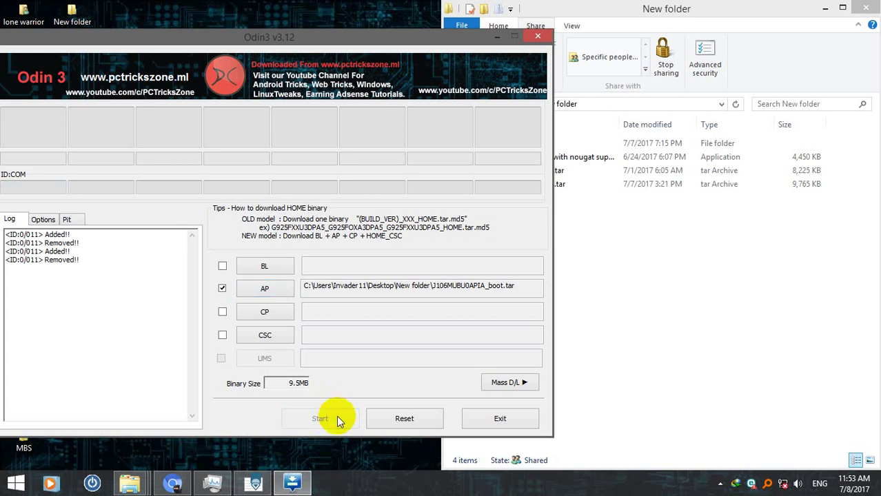
pyautogui.moveTo(165, 58); pyautogui.dragTo(246, 64)
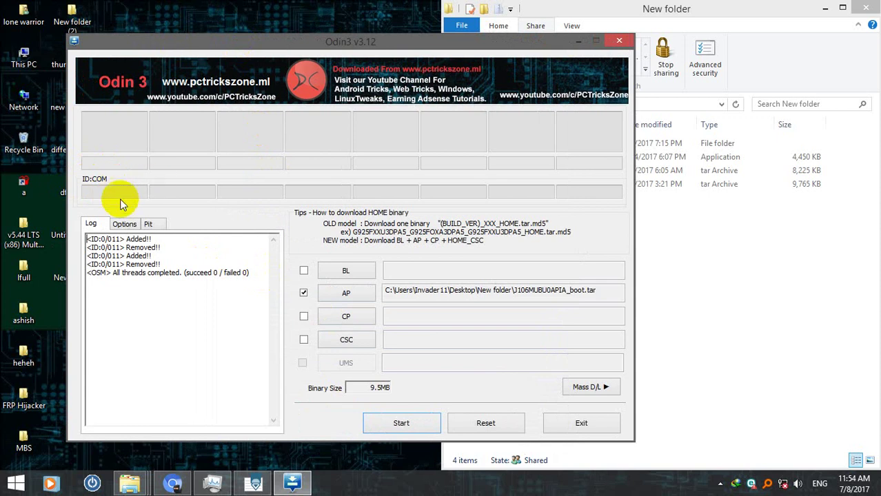
pyautogui.click(583, 422)
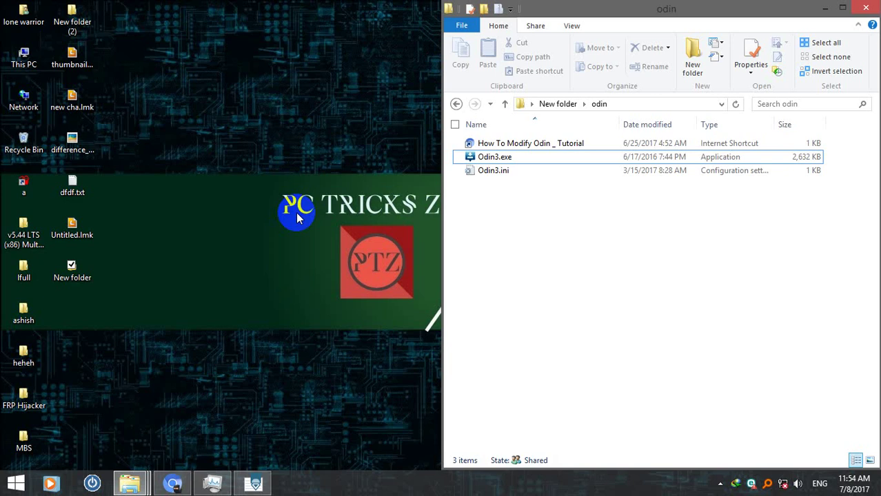
# Step: Return to New folder and launch the free FRP tool installer
pyautogui.click(558, 104)
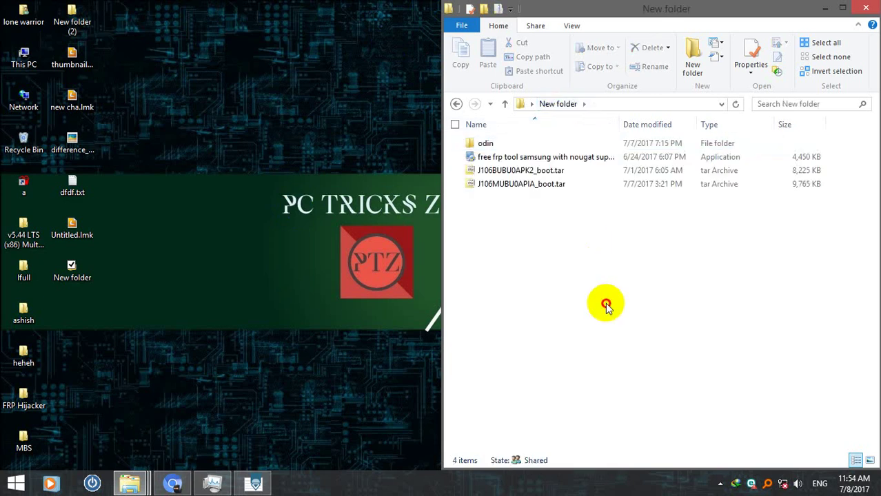
pyautogui.doubleClick(501, 158)
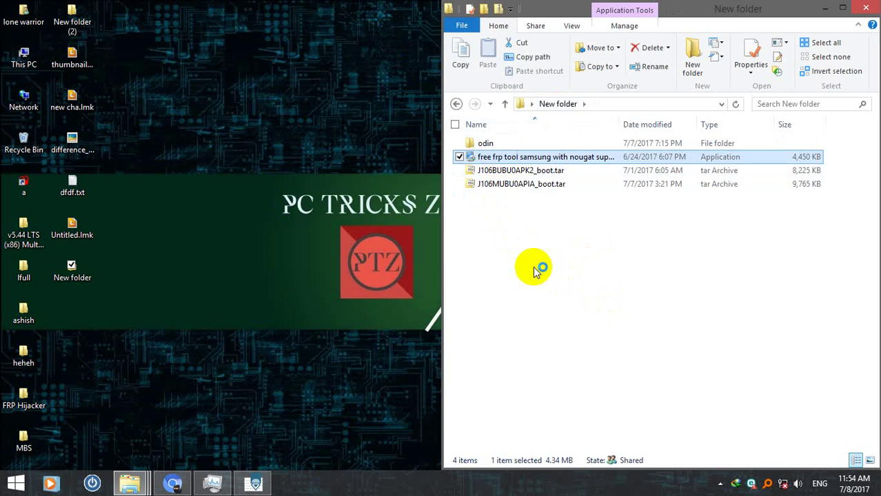
pyautogui.moveTo(420, 131); pyautogui.dragTo(328, 77)
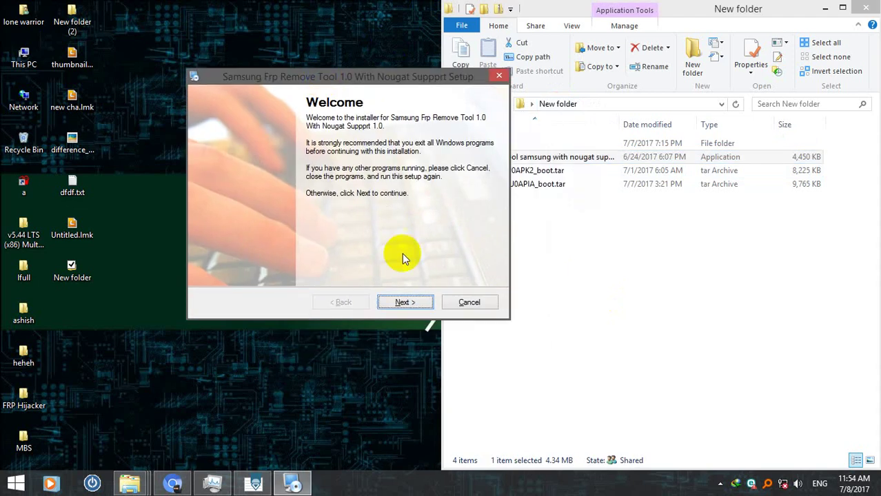
pyautogui.click(560, 160)
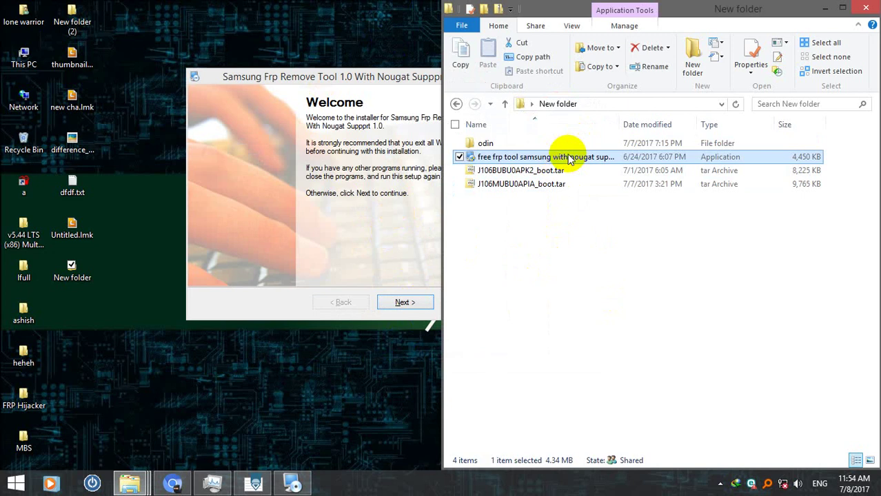
pyautogui.click(375, 243)
# Step: Accept the defaults through the setup wizard to install Samsung Frp Remove Tool 1.0
pyautogui.click(405, 302)
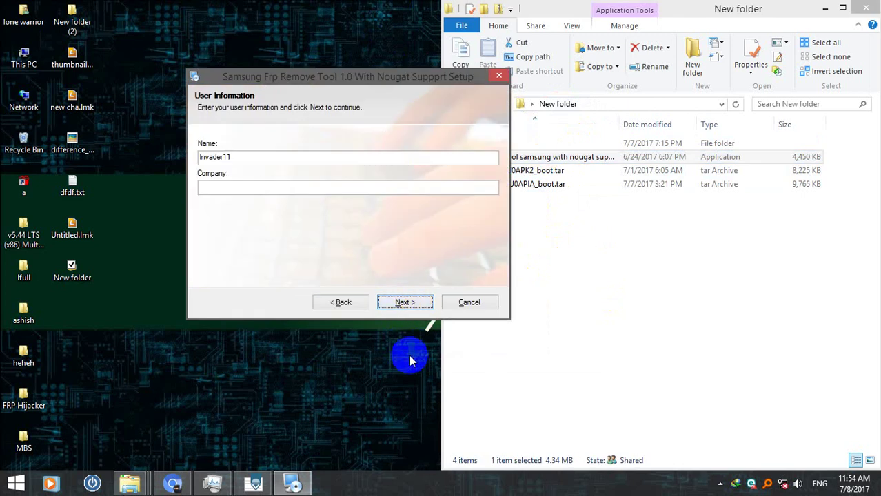
pyautogui.click(408, 305)
pyautogui.click(409, 305)
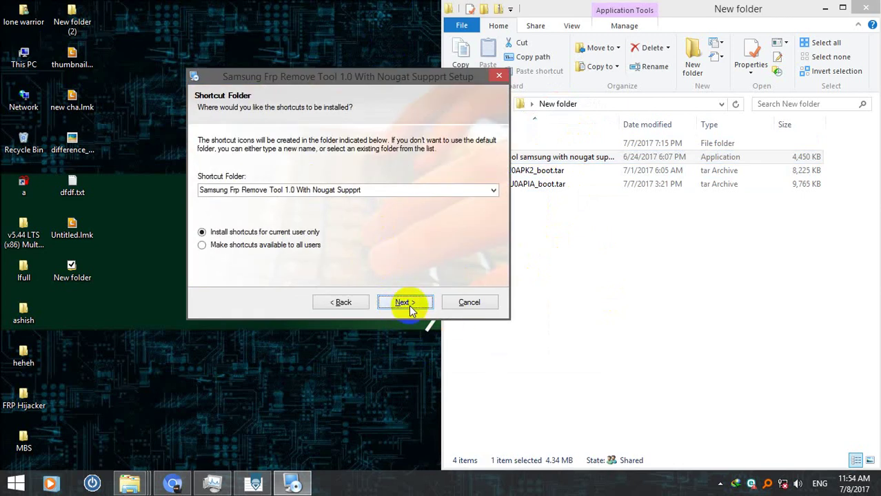
pyautogui.click(406, 303)
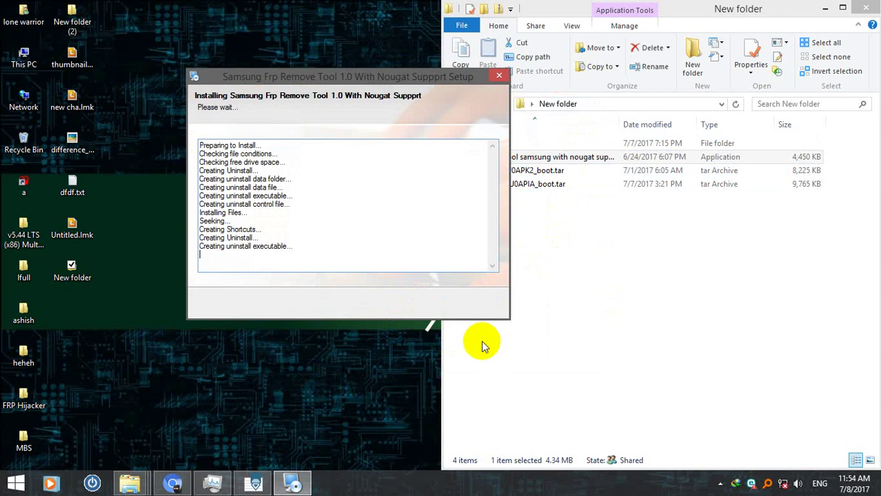
pyautogui.click(417, 301)
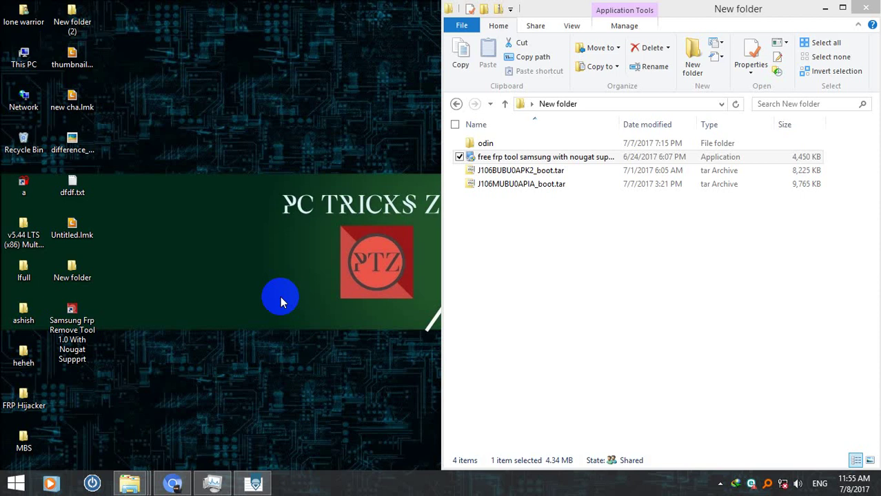
# Step: Launch Samsung FRP Tool, enable its log, and scan for a phone from the Devices page
pyautogui.doubleClick(84, 320)
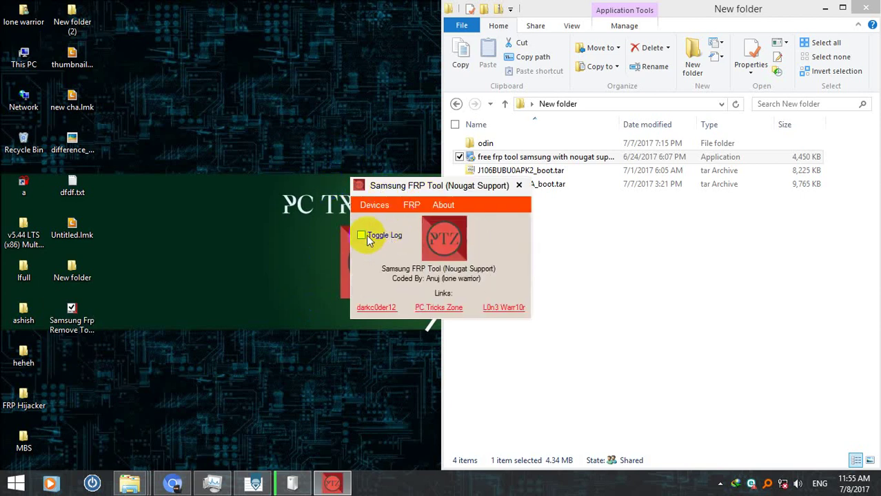
pyautogui.moveTo(436, 186); pyautogui.dragTo(271, 97)
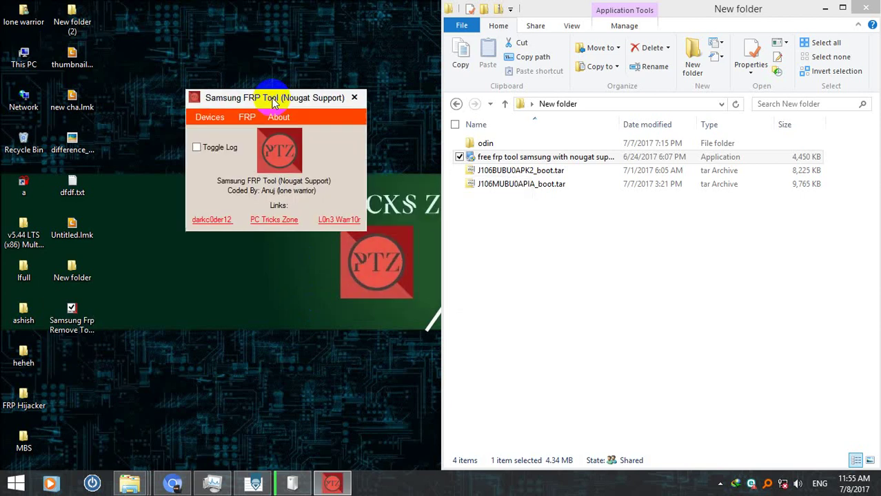
pyautogui.click(204, 152)
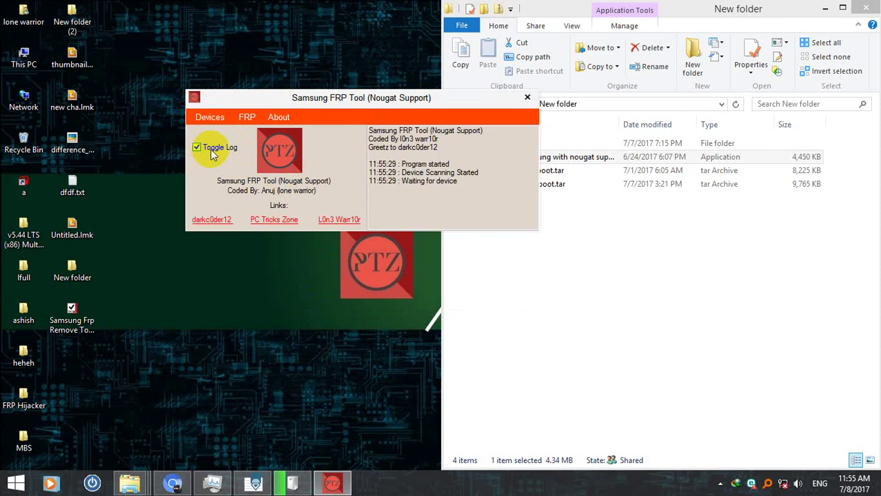
pyautogui.click(250, 118)
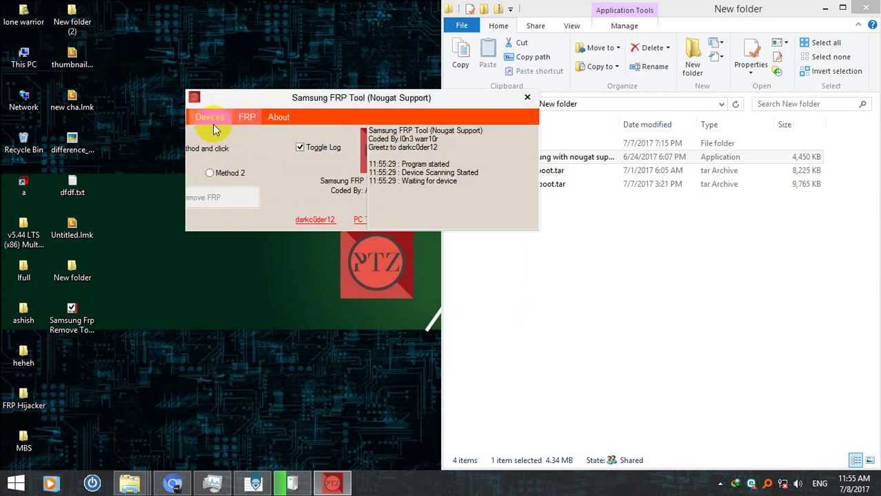
pyautogui.click(211, 121)
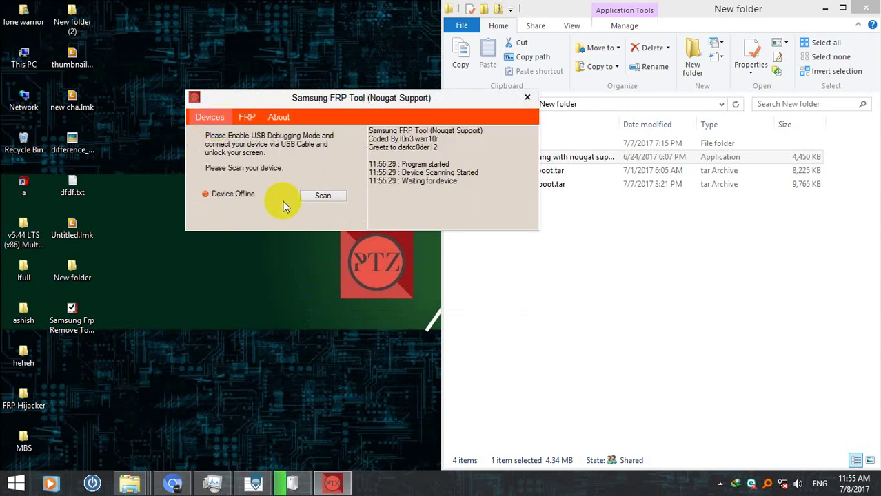
pyautogui.click(336, 198)
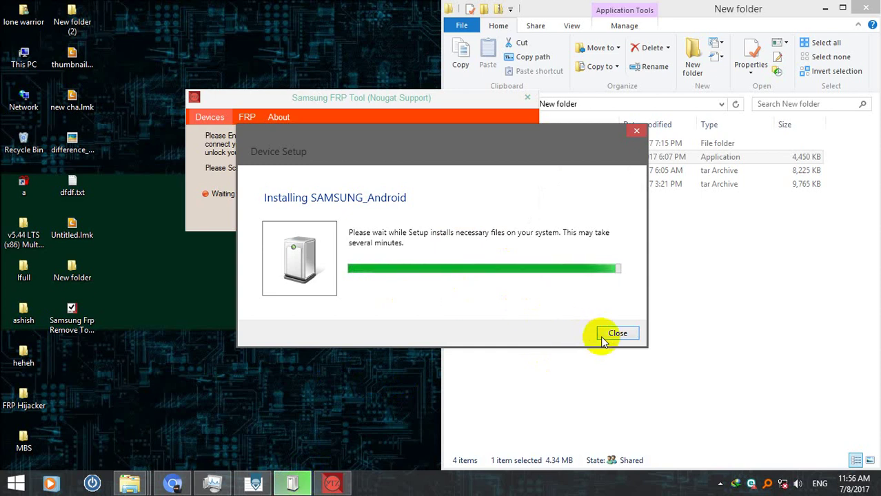
# Step: Dismiss the driver setup window and rescan until the phone shows 'Device Online'
pyautogui.click(620, 335)
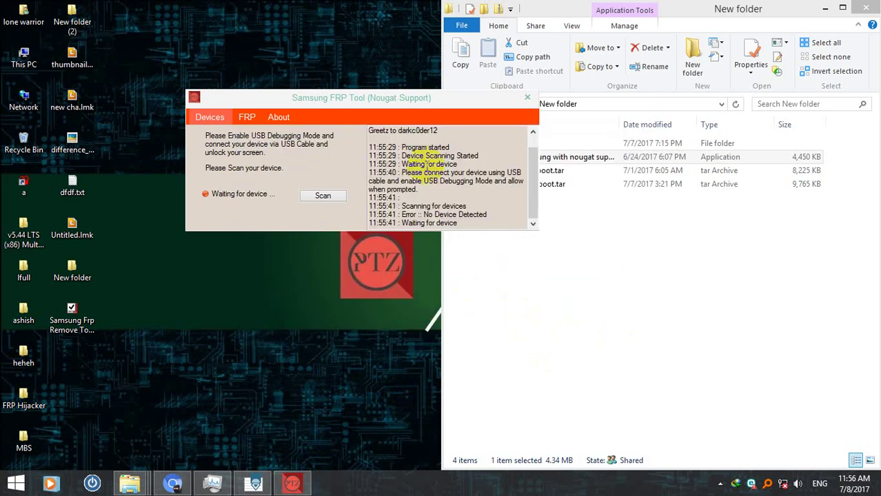
pyautogui.click(328, 197)
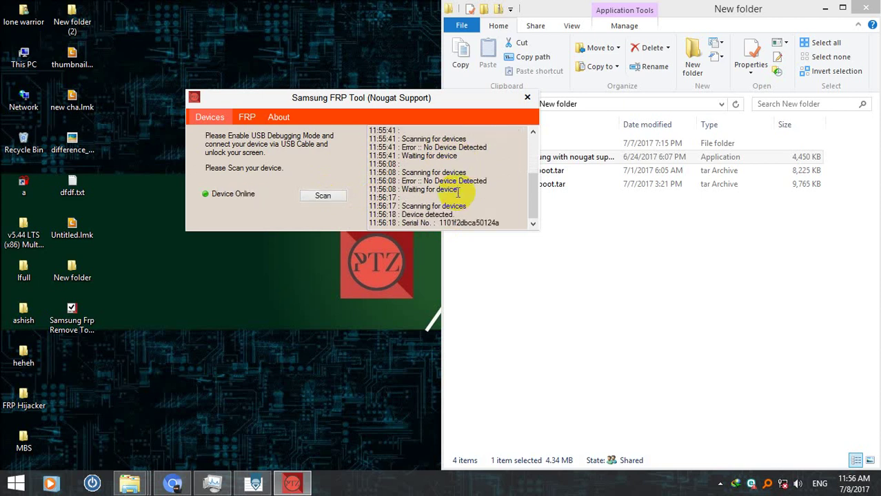
pyautogui.click(476, 212)
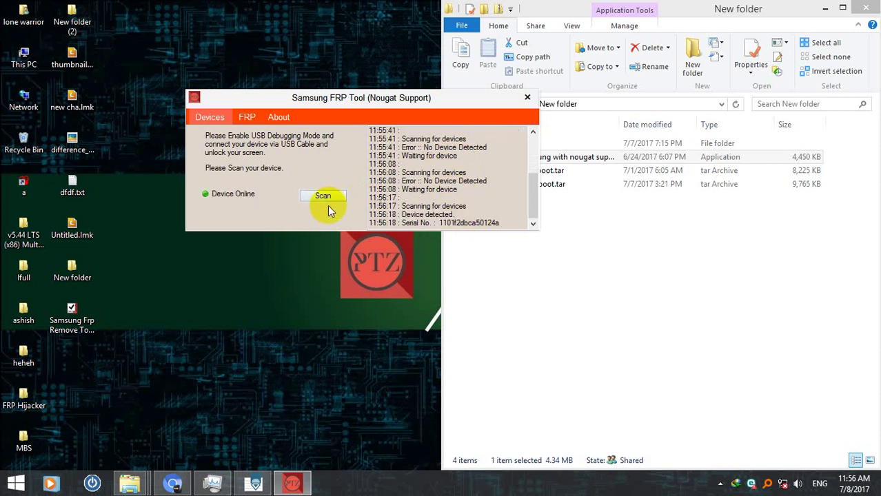
pyautogui.click(345, 251)
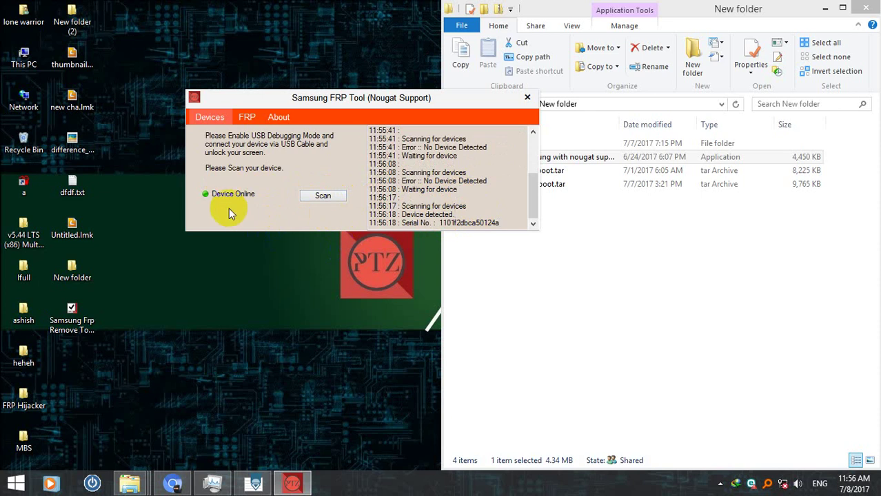
# Step: Run Remove FRP with Method 1 until the log shows 'FRP remove done'
pyautogui.click(245, 117)
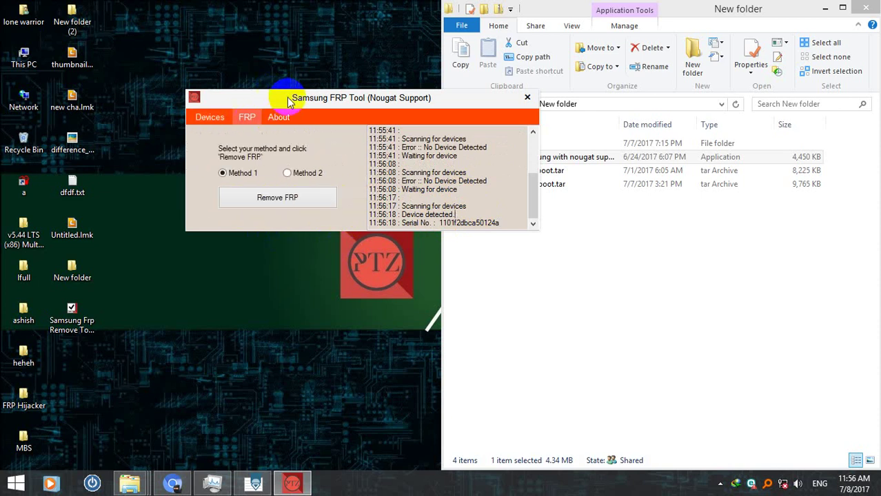
pyautogui.moveTo(290, 101)
pyautogui.mouseDown()
pyautogui.moveTo(252, 90)
pyautogui.moveTo(226, 52)
pyautogui.mouseUp()
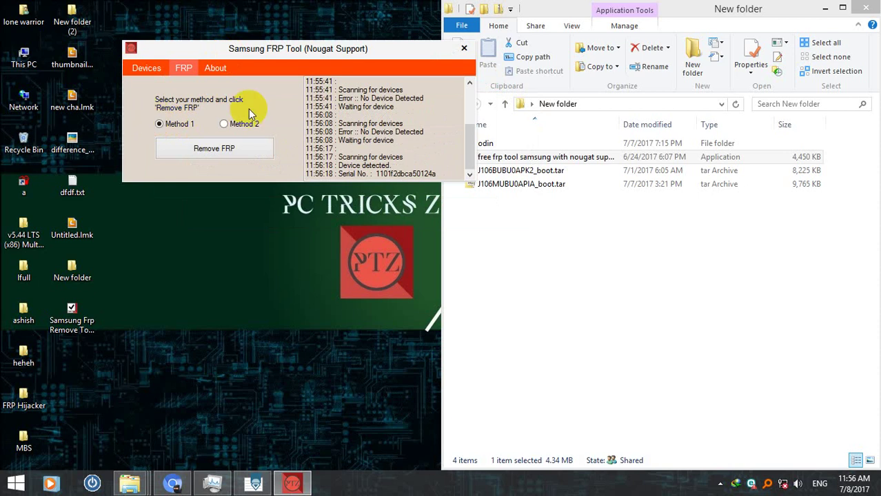
pyautogui.click(231, 124)
pyautogui.click(176, 123)
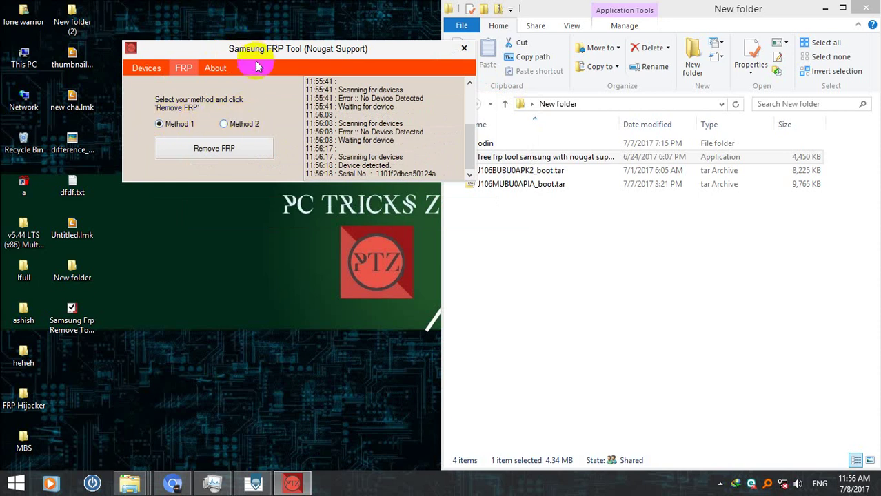
pyautogui.moveTo(255, 47); pyautogui.dragTo(281, 83)
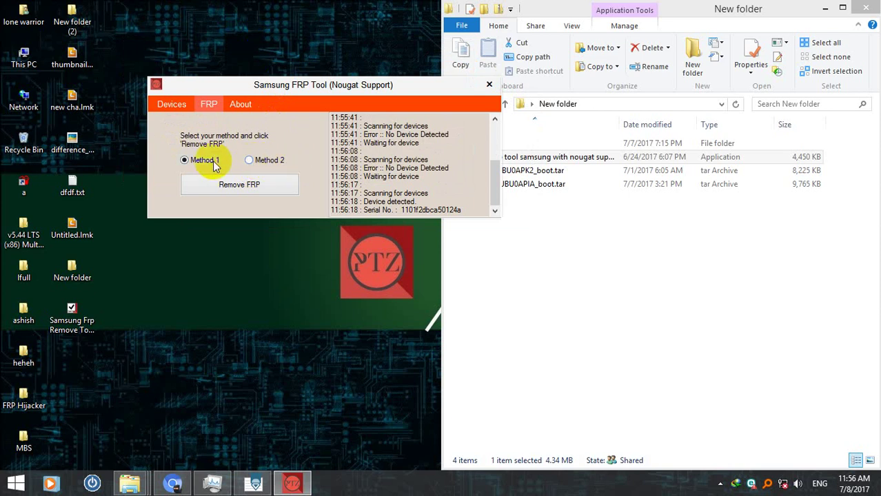
pyautogui.click(258, 195)
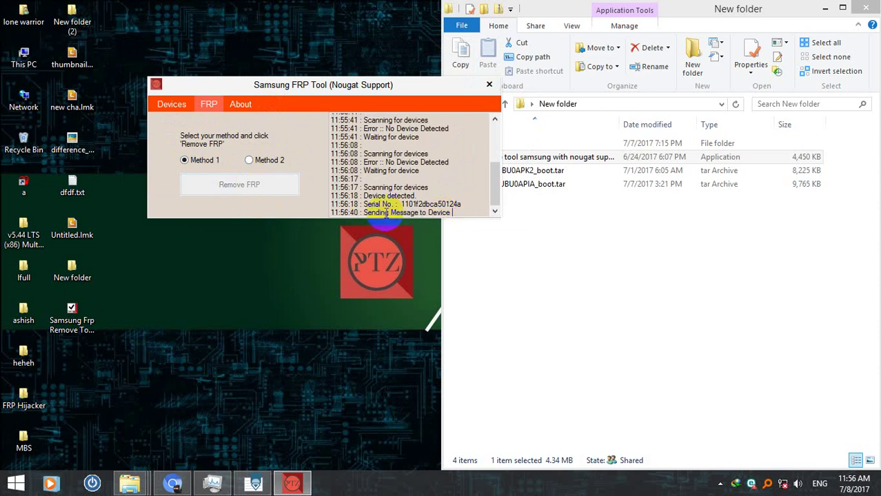
pyautogui.moveTo(366, 213); pyautogui.dragTo(455, 213)
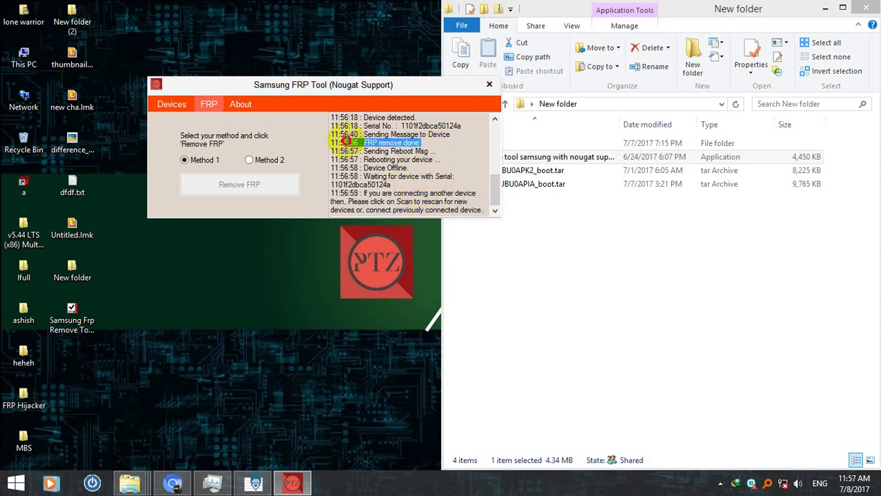
# Step: Check the reboot message in the log, then go back to Devices to confirm the phone shows 'Device Offline'
pyautogui.moveTo(445, 151); pyautogui.dragTo(340, 151)
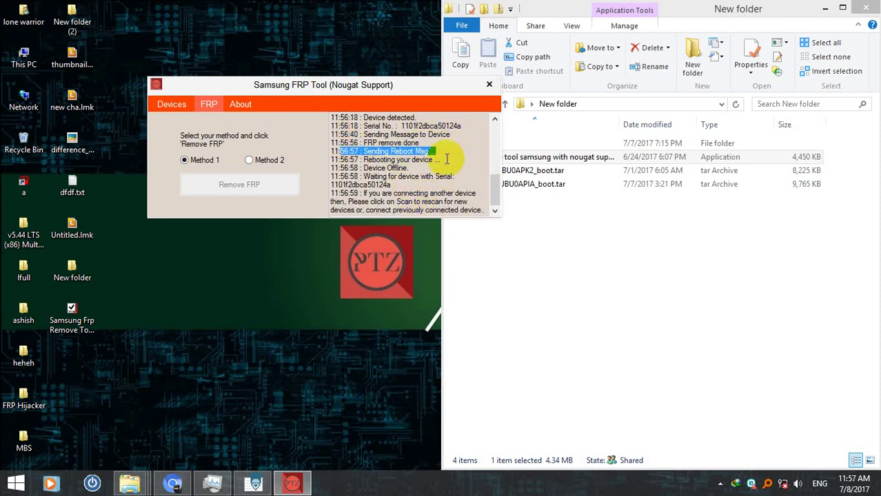
pyautogui.click(413, 178)
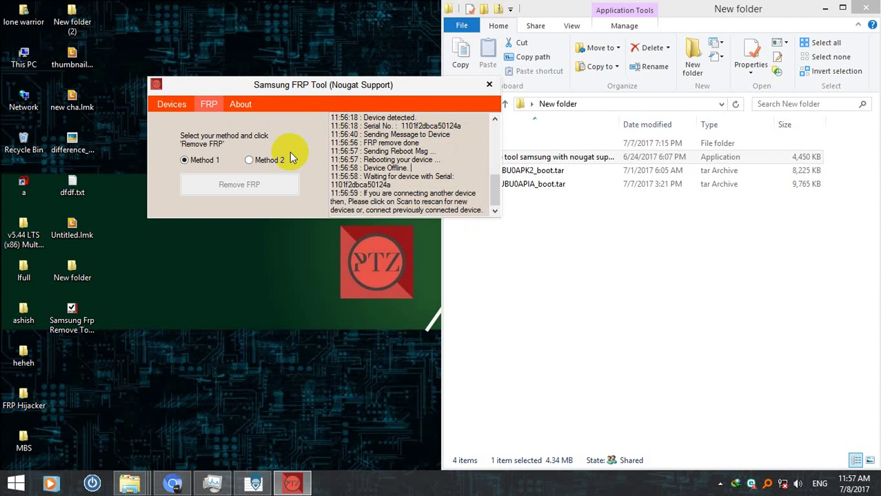
pyautogui.click(168, 102)
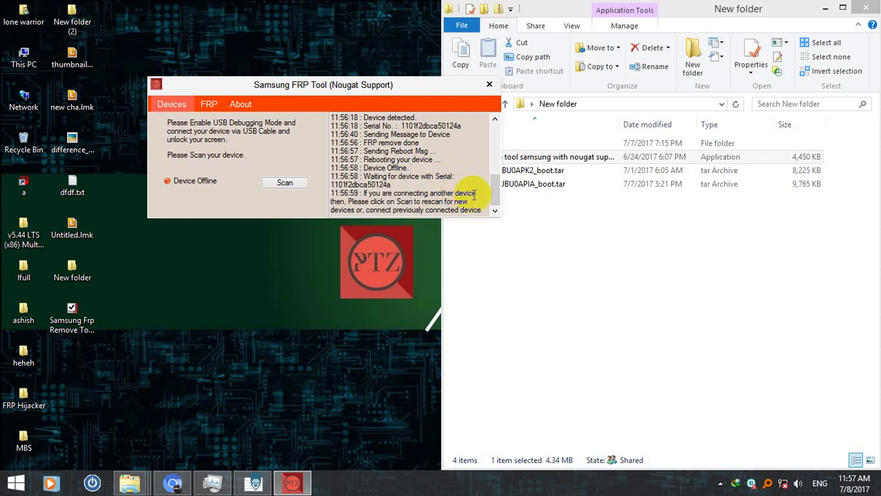
pyautogui.scroll(1, 479, 193)
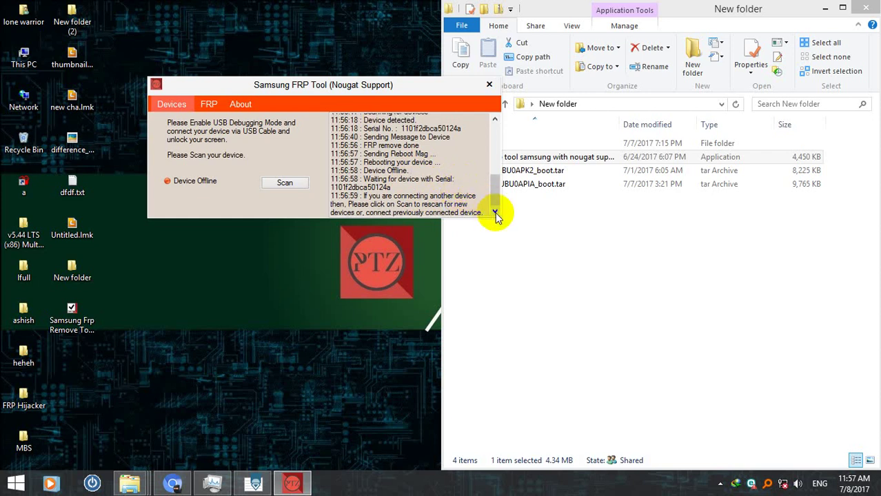